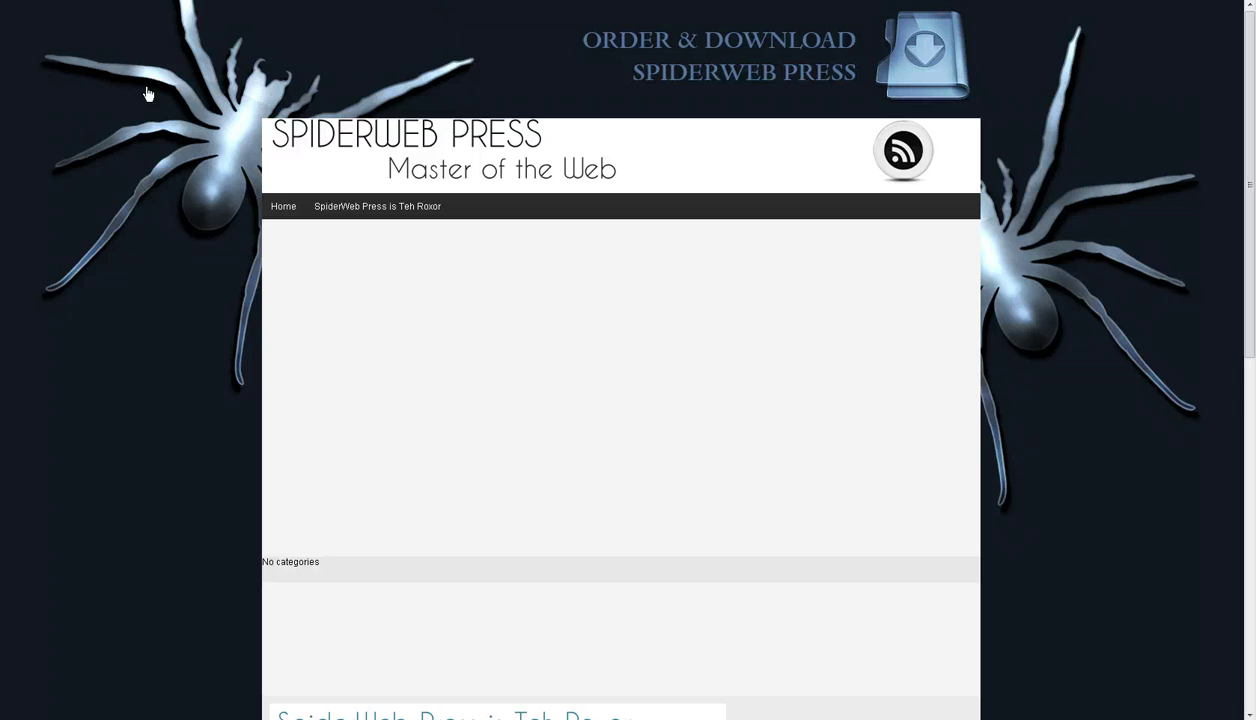
Set the header background to No BG Color so it's transparent, then save the settings
scroll(1066, 175, down, 5)
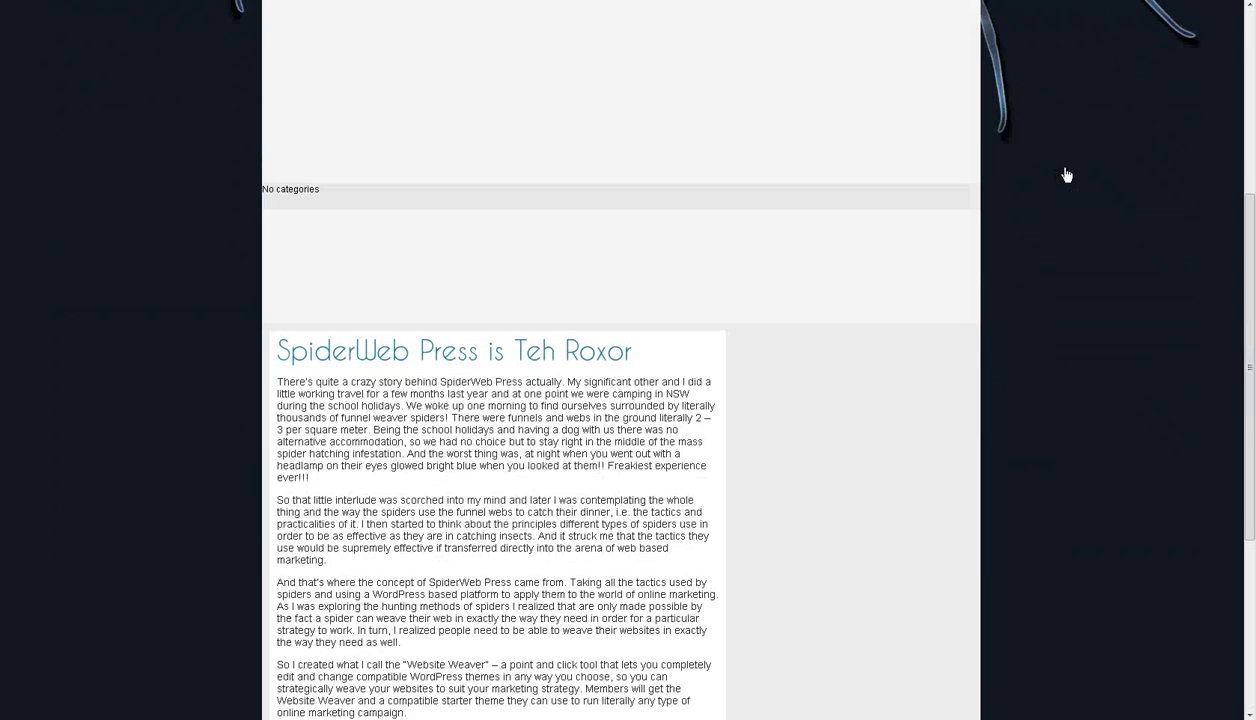
scroll(1066, 175, up, 5)
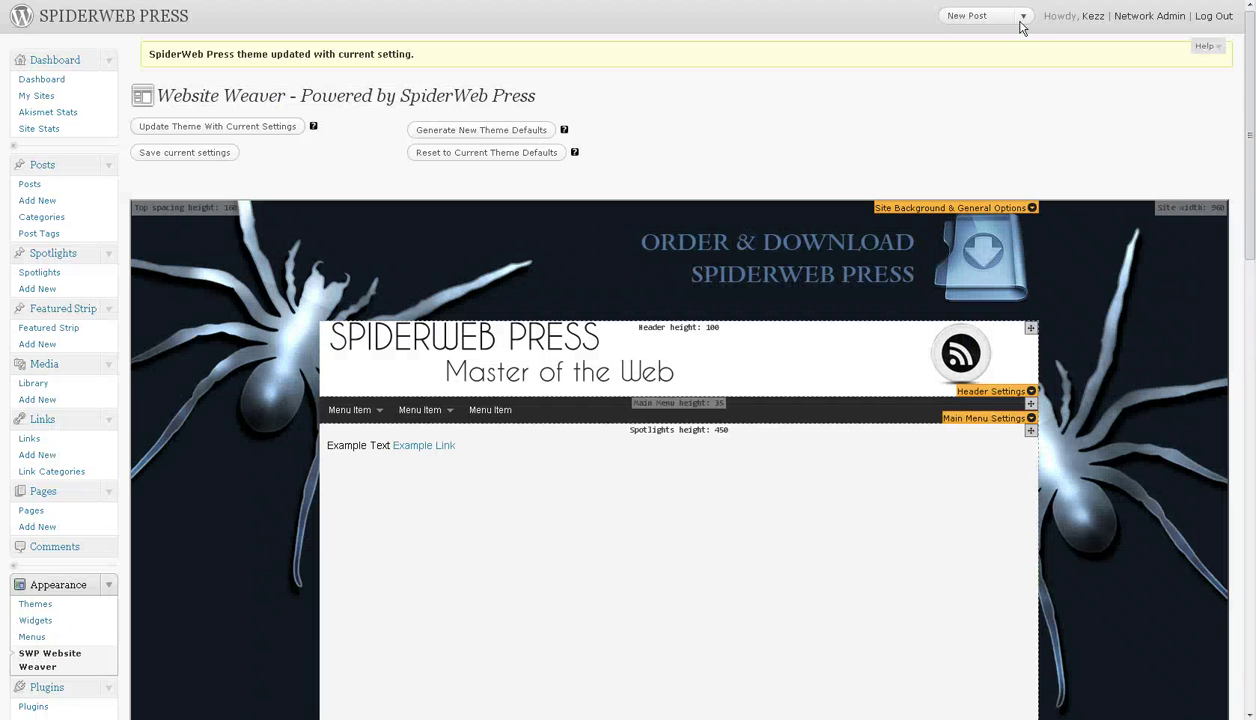
drag(1250, 42, 1251, 120)
click(1031, 168)
click(1019, 217)
click(387, 340)
click(386, 256)
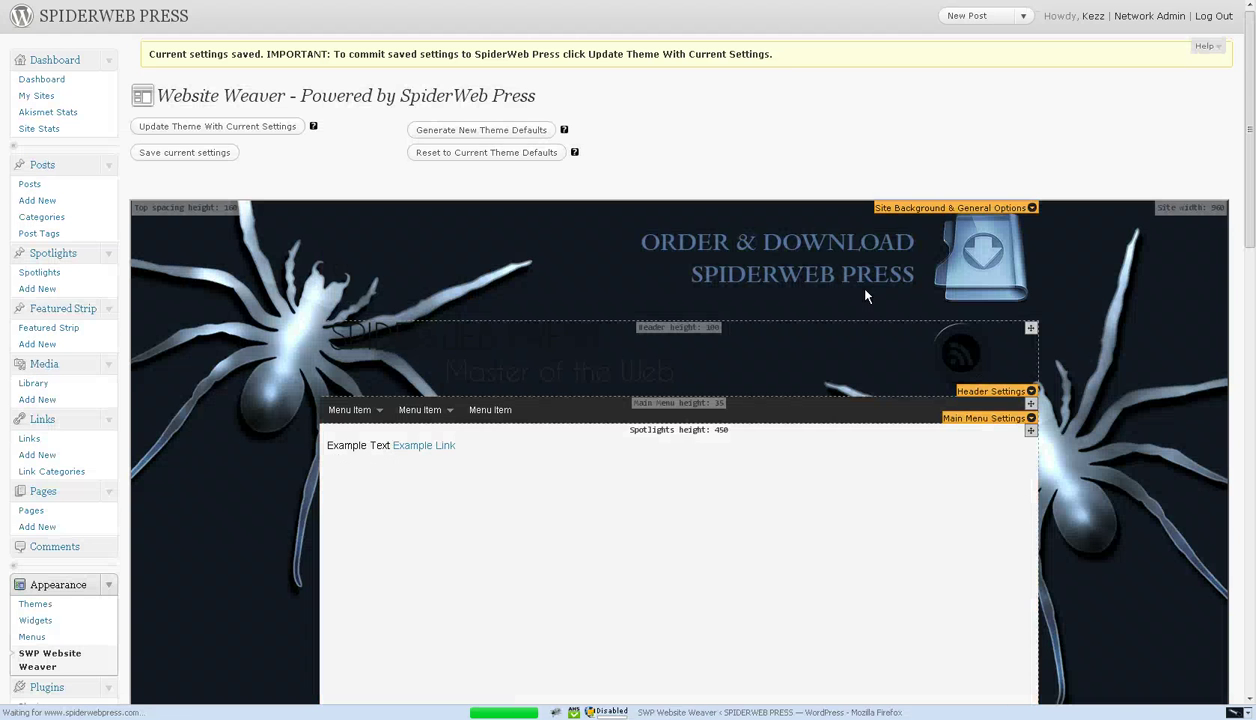
scroll(866, 295, down, 5)
In the Text, Link, Logo and RSS Icon Settings, set the site title font to Dante
click(1008, 136)
drag(848, 208, 981, 208)
click(970, 205)
click(1020, 209)
scroll(606, 426, down, 3)
click(585, 265)
click(377, 521)
Set the tagline font to Dante as well
scroll(622, 462, down, 5)
scroll(623, 465, down, 3)
click(592, 240)
click(367, 516)
scroll(788, 489, down, 3)
scroll(788, 489, down, 3)
scroll(698, 382, up, 3)
scroll(827, 338, down, 3)
scroll(827, 338, up, 6)
Sample the light blue from the page with ColorZilla and copy its hex value
right_click(288, 339)
mouse_move(342, 448)
click(462, 442)
click(914, 395)
click(326, 298)
double_click(888, 621)
click(965, 390)
Paste the sampled light blue hex as the Site title color
scroll(622, 549, down, 3)
click(378, 483)
double_click(547, 600)
text(b3c7db)
click(593, 602)
Paste the same light blue hex as the Tagline color
scroll(600, 605, down, 1)
scroll(603, 560, down, 3)
click(381, 372)
double_click(547, 492)
text(B3C7DB)
click(593, 493)
Save the current settings
scroll(524, 162, up, 6)
click(396, 330)
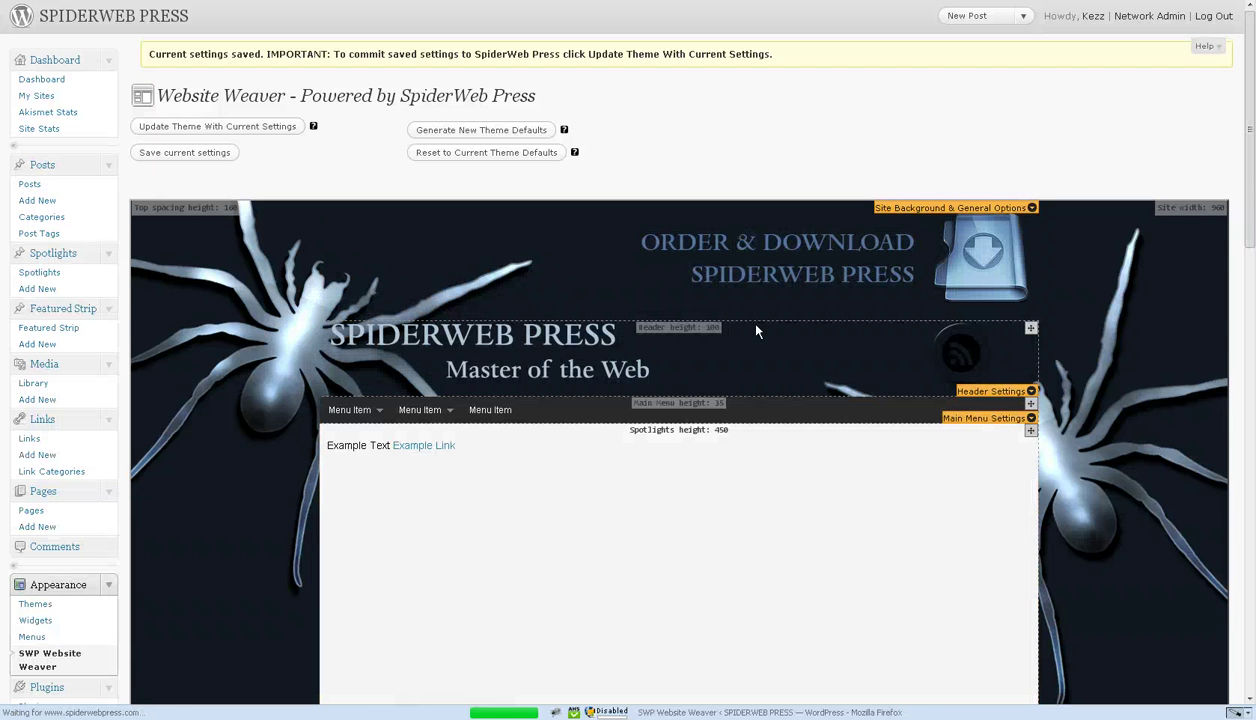
scroll(760, 325, down, 6)
scroll(623, 229, up, 3)
Upload logo.png from the computer as the header logo in the Text, Link, Logo and RSS Icon Settings
click(1031, 221)
click(1019, 293)
scroll(755, 370, down, 3)
click(557, 243)
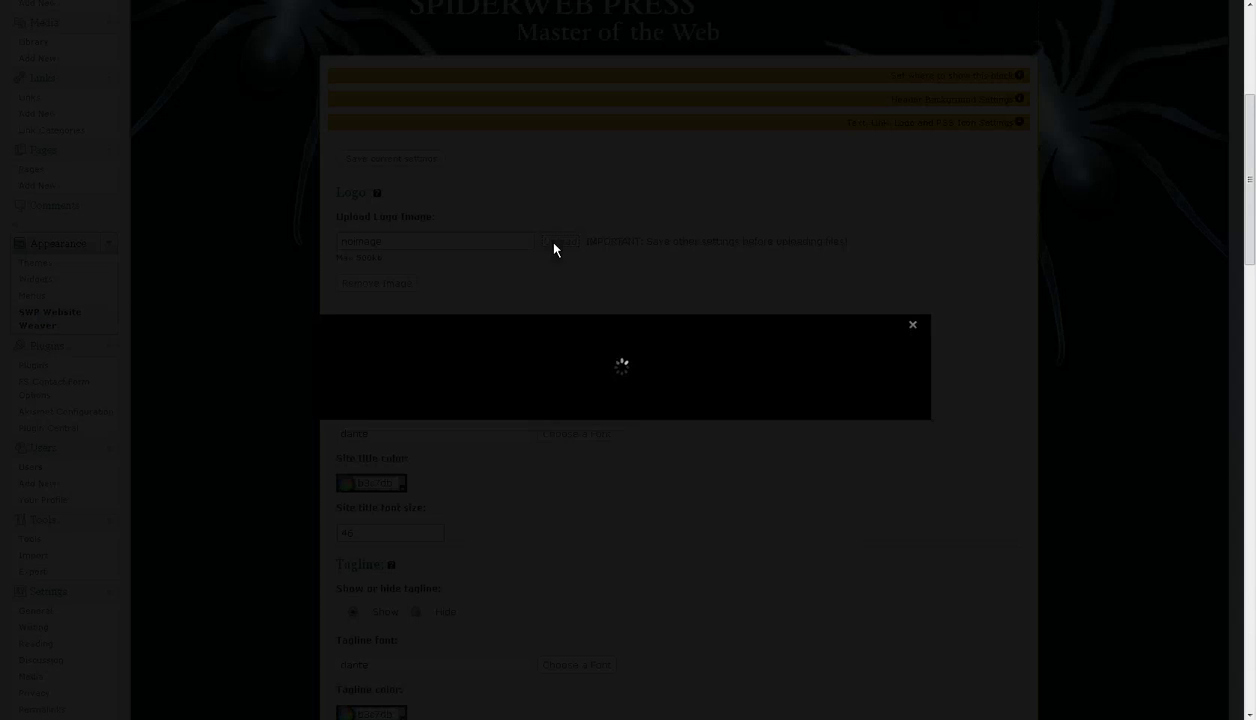
click(562, 378)
click(101, 17)
click(383, 234)
click(350, 403)
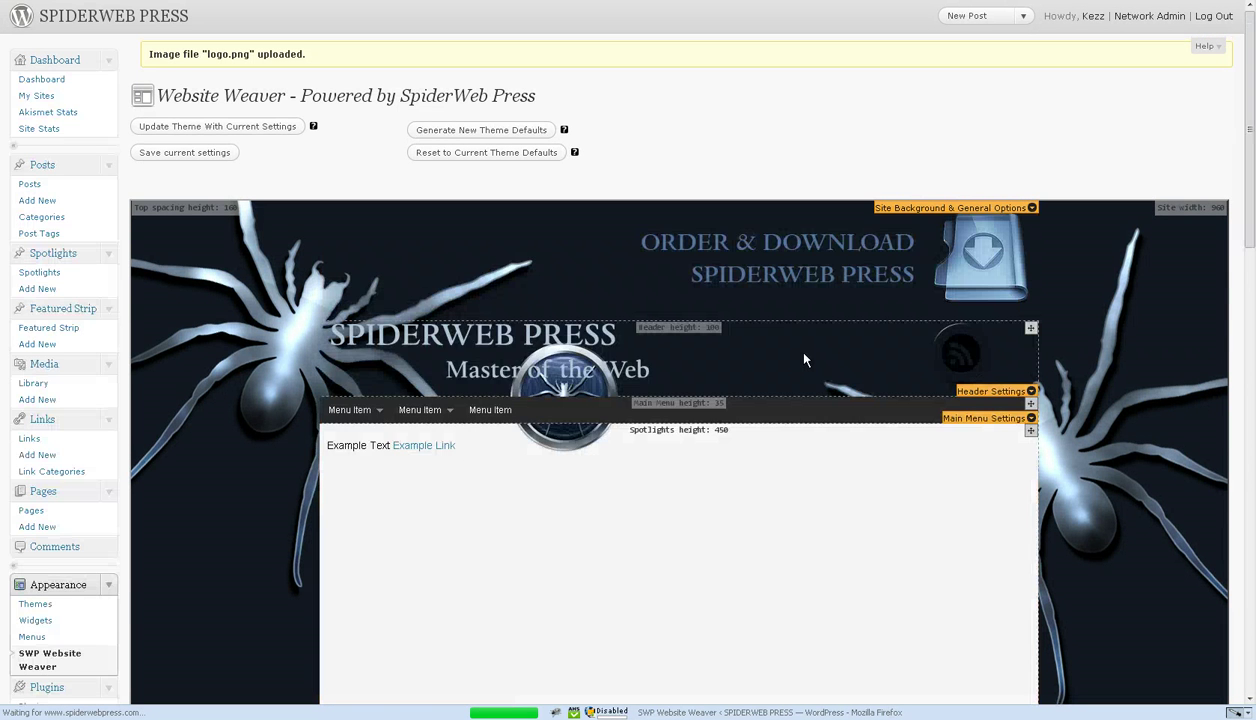
scroll(806, 360, down, 5)
Drag the spider logo to the header's left with the SPIDERWEB PRESS title and tagline beside it
drag(577, 155, 405, 143)
drag(523, 119, 578, 157)
drag(520, 92, 640, 116)
drag(410, 112, 406, 115)
Shorten the header, nudge the title slightly left, and save the settings
drag(757, 203, 774, 185)
drag(588, 110, 555, 114)
scroll(610, 207, up, 3)
click(183, 67)
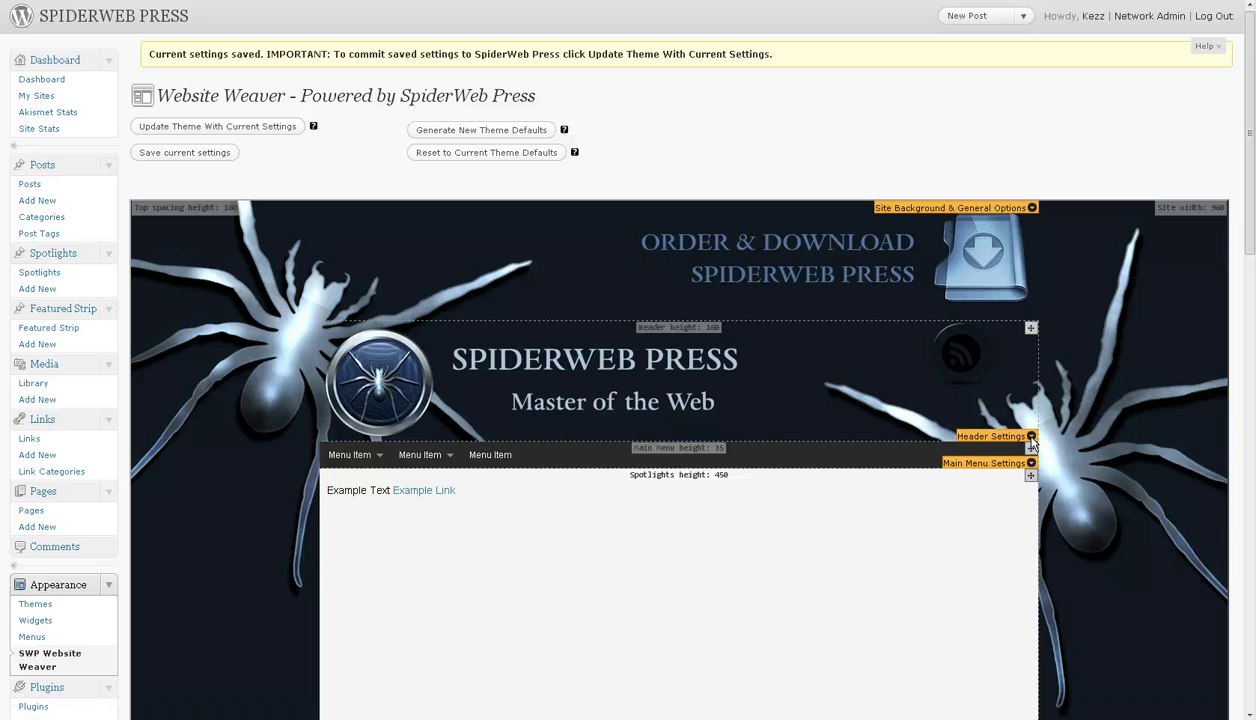